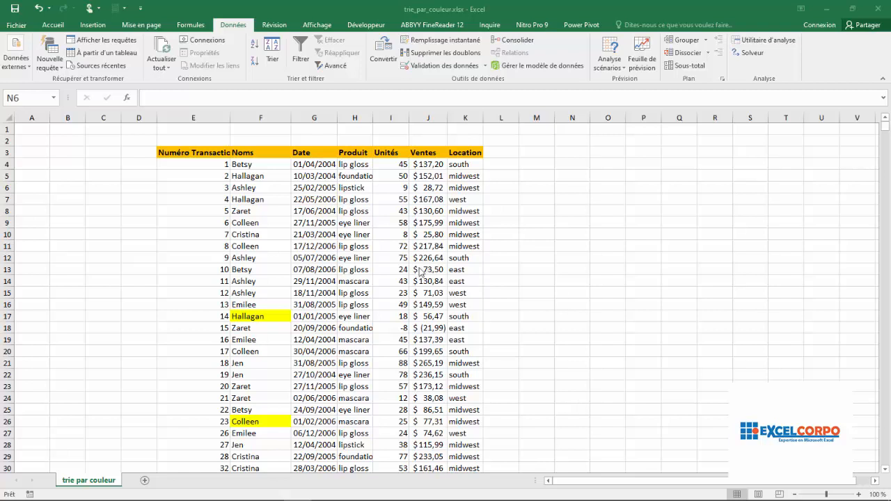
# Examine the transaction number and name columns, including the yellow, green and red cells under Noms
pyautogui.click(89, 480)
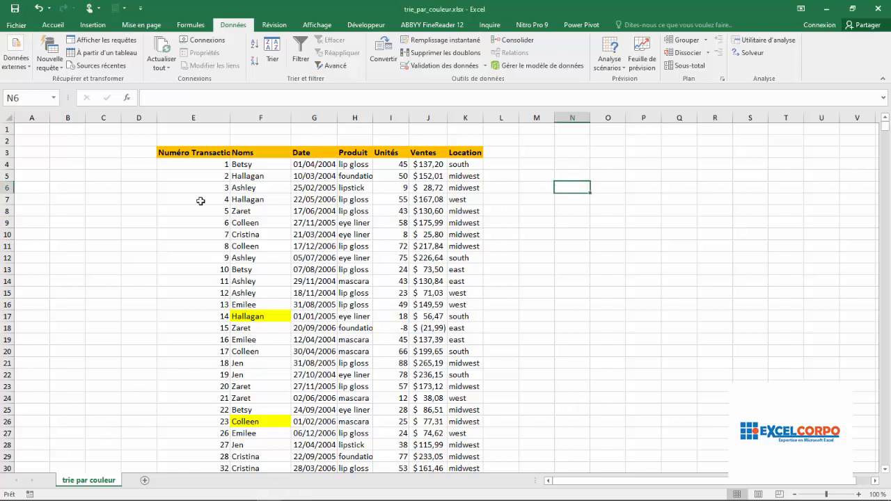
pyautogui.click(196, 115)
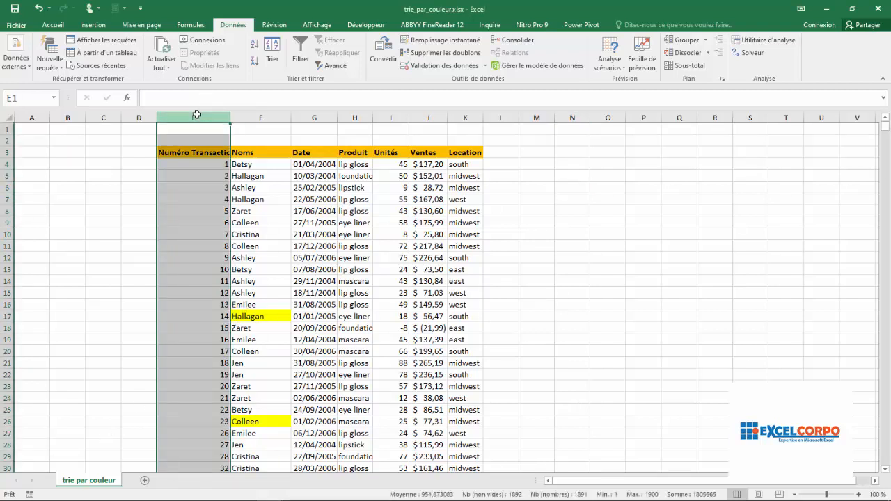
pyautogui.click(271, 114)
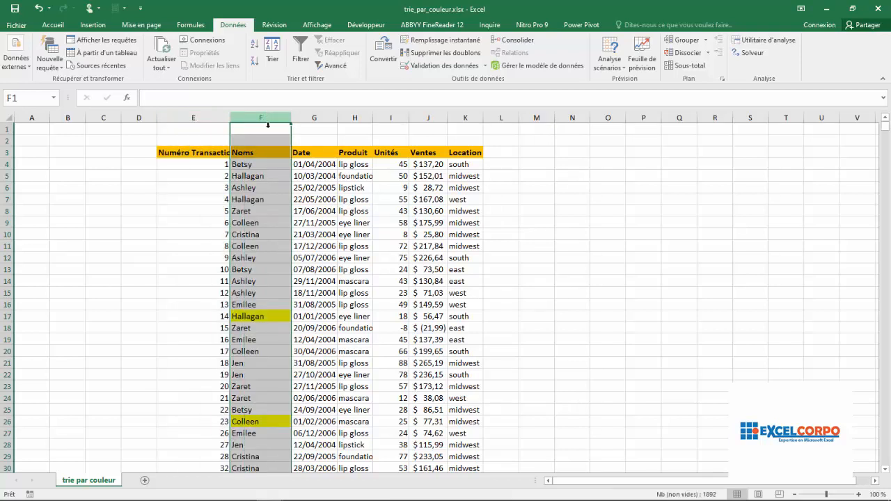
pyautogui.click(257, 317)
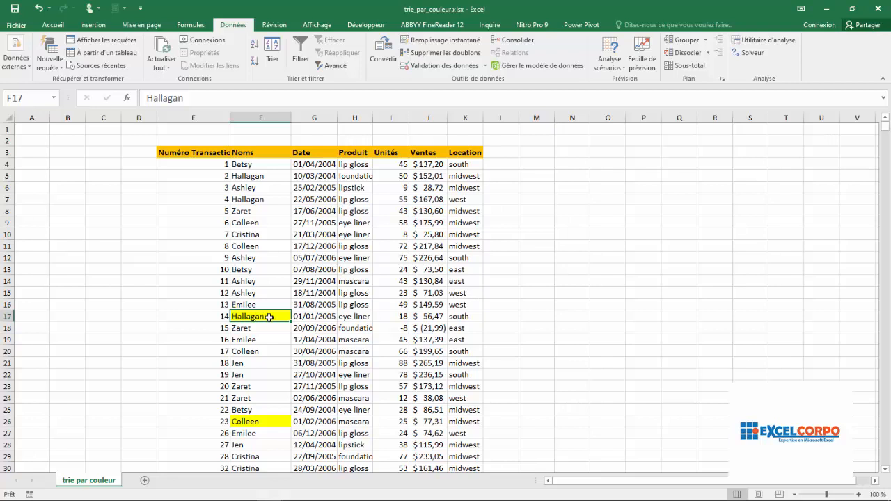
pyautogui.click(245, 422)
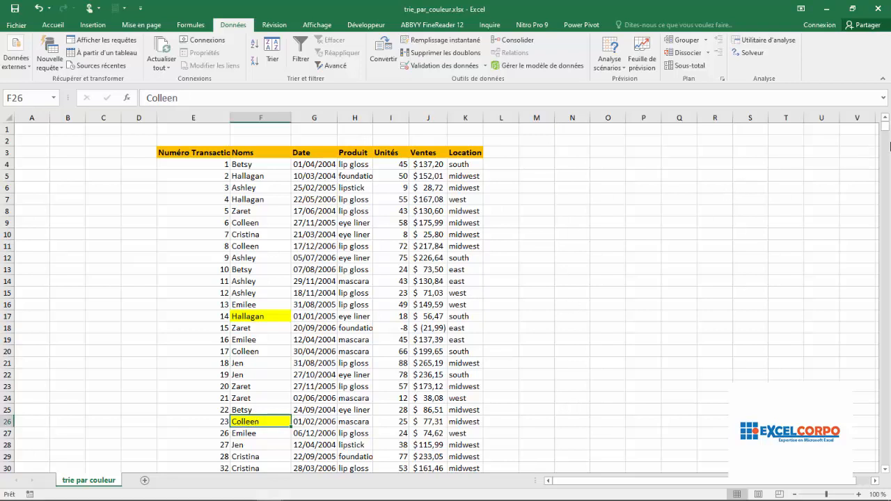
pyautogui.moveTo(887, 128); pyautogui.dragTo(886, 139)
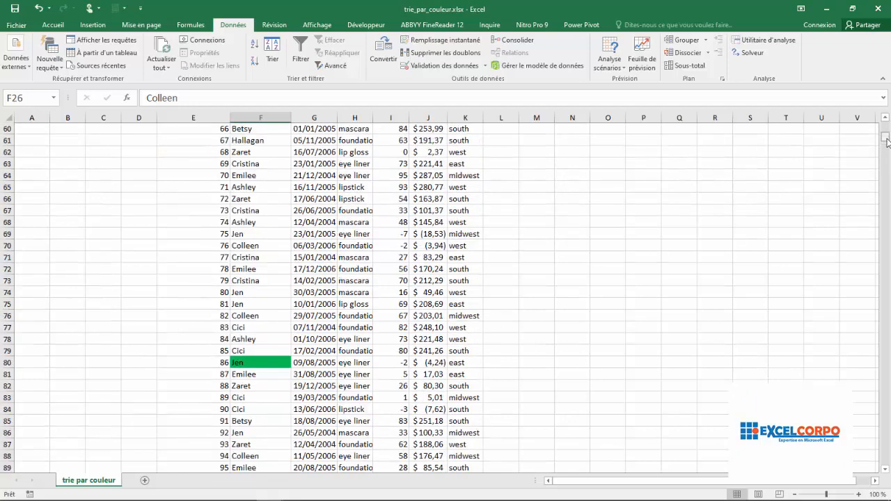
pyautogui.click(259, 364)
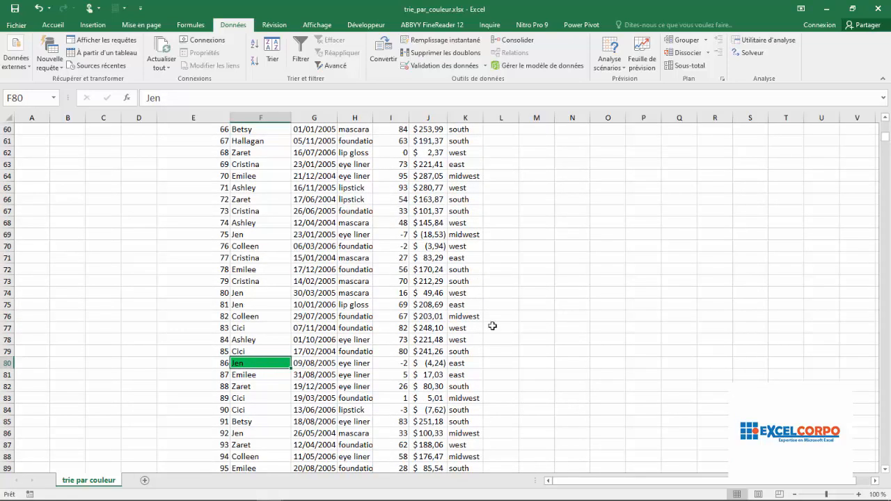
pyautogui.moveTo(883, 142)
pyautogui.mouseDown()
pyautogui.moveTo(886, 98)
pyautogui.moveTo(886, 136)
pyautogui.moveTo(886, 128)
pyautogui.mouseUp()
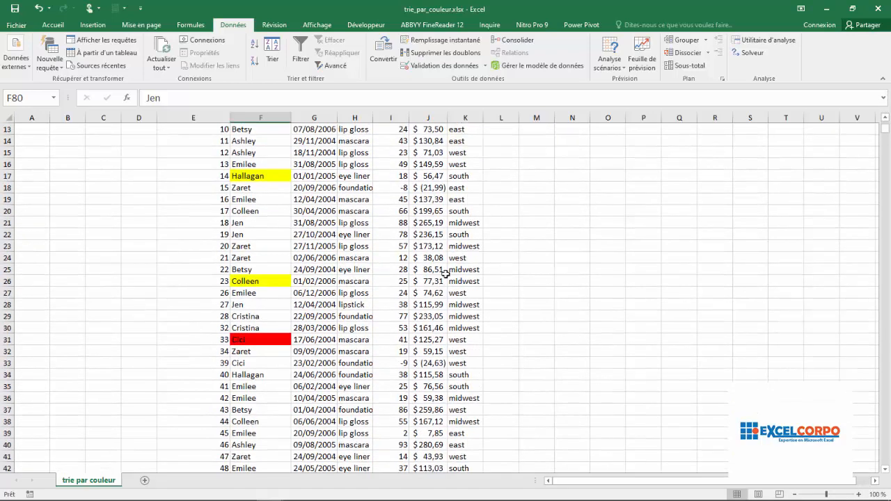
pyautogui.click(263, 341)
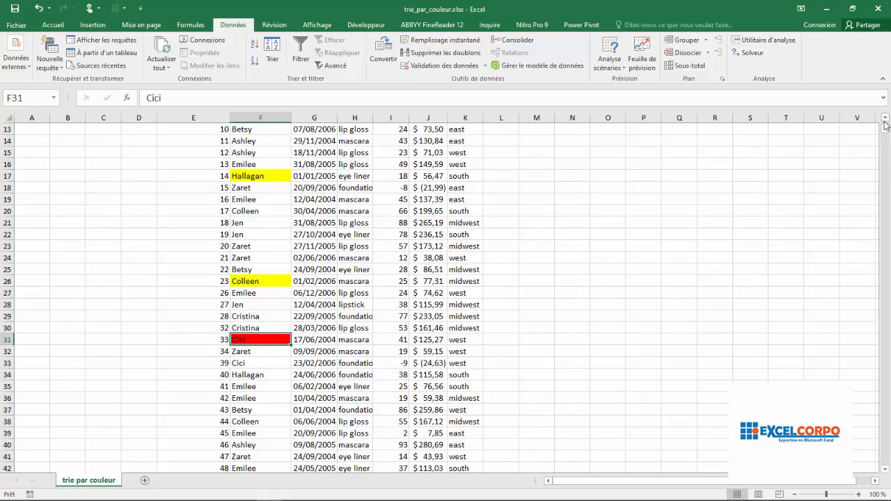
pyautogui.moveTo(886, 126); pyautogui.dragTo(885, 120)
# Widen the Produit column so its product names fit, reviewing the Date, Unités, Ventes and Location columns
pyautogui.click(311, 118)
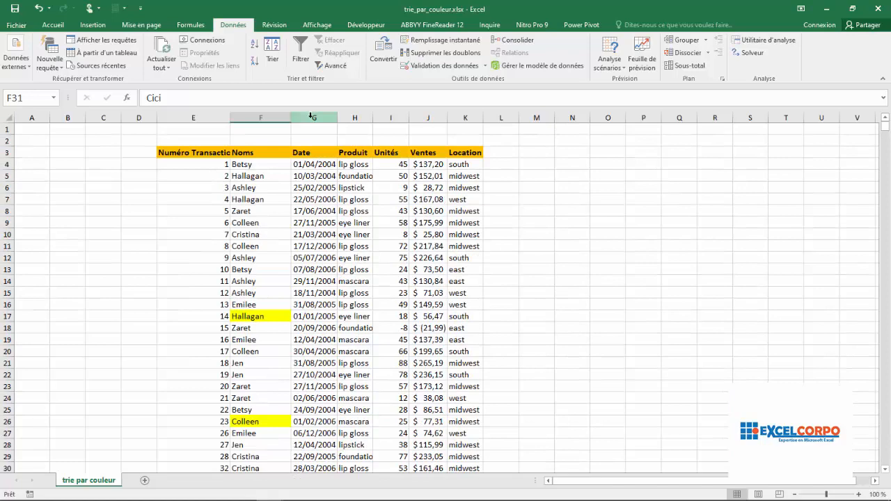
pyautogui.click(355, 117)
pyautogui.moveTo(373, 118)
pyautogui.mouseDown()
pyautogui.moveTo(389, 118)
pyautogui.moveTo(380, 118)
pyautogui.mouseUp()
pyautogui.click(407, 117)
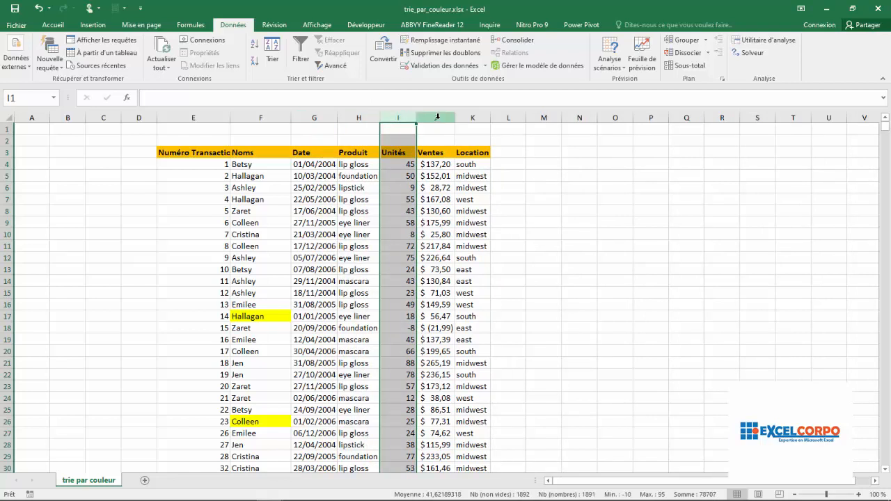
pyautogui.click(437, 117)
pyautogui.click(472, 117)
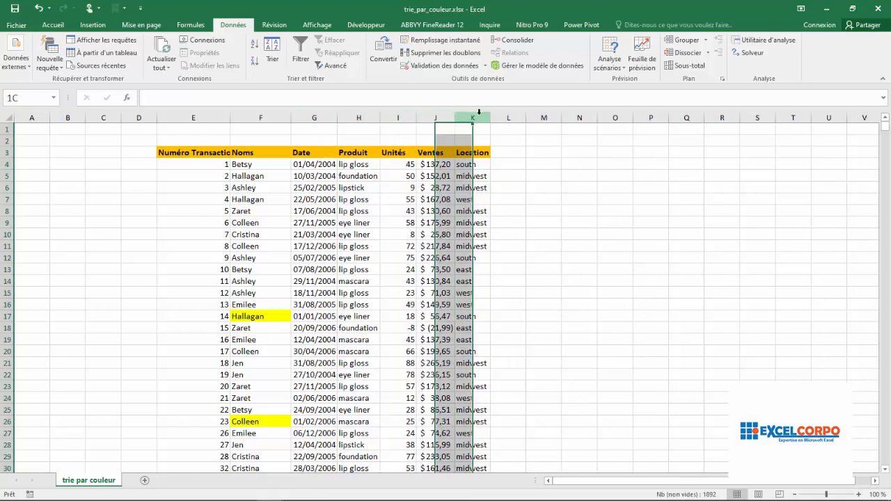
# Select the entire data table, from the Numéro Transaction header to the last row of the Location column
pyautogui.click(260, 176)
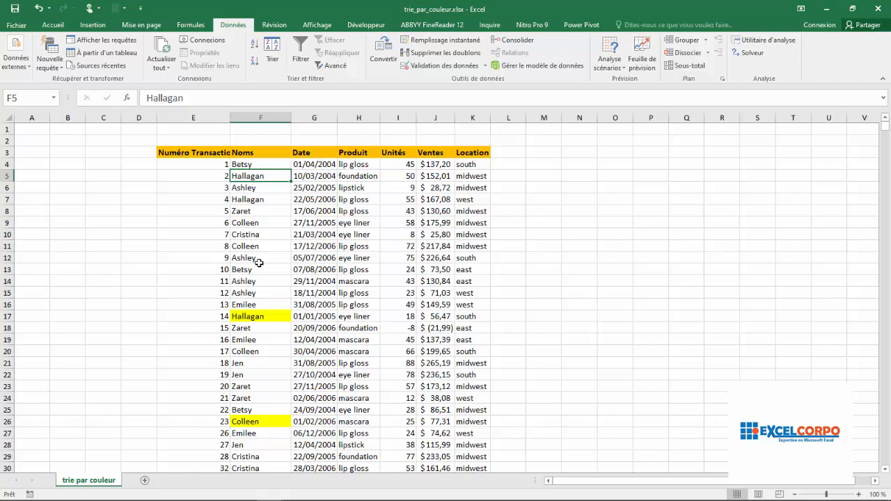
pyautogui.click(270, 314)
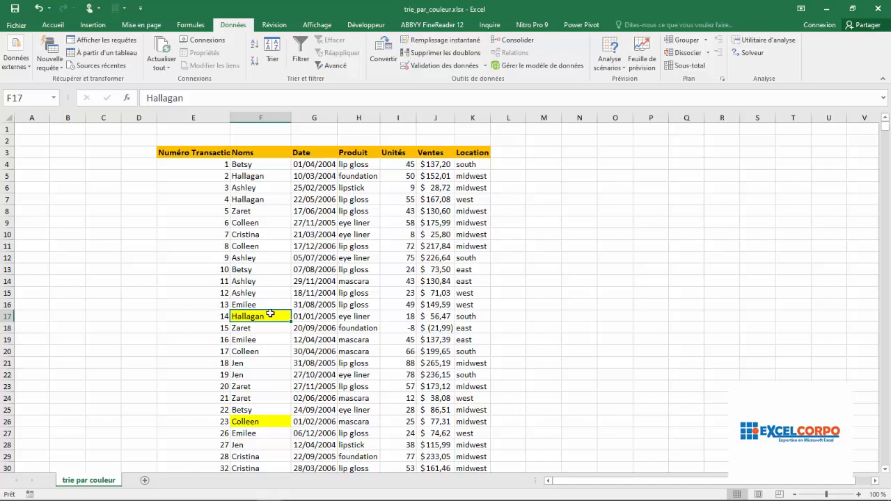
pyautogui.click(213, 151)
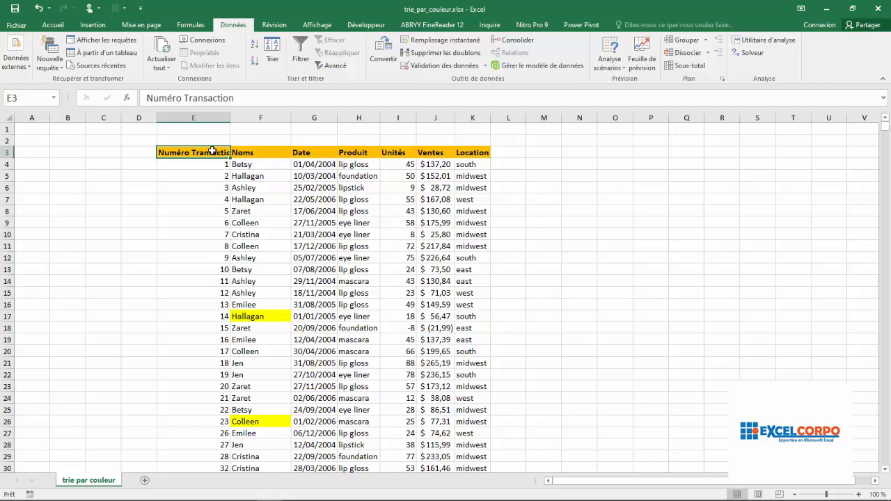
pyautogui.hotkey('ctrl', 'shift', 'Right')
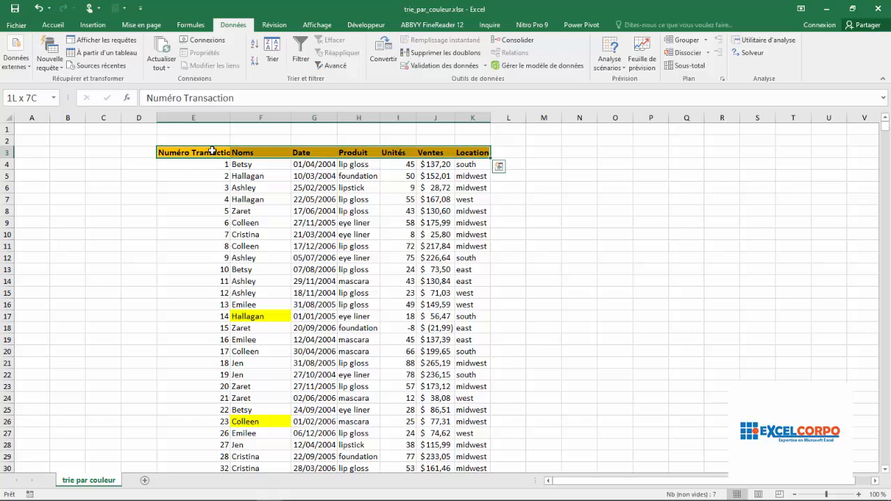
pyautogui.hotkey('ctrl', 'shift', 'Down')
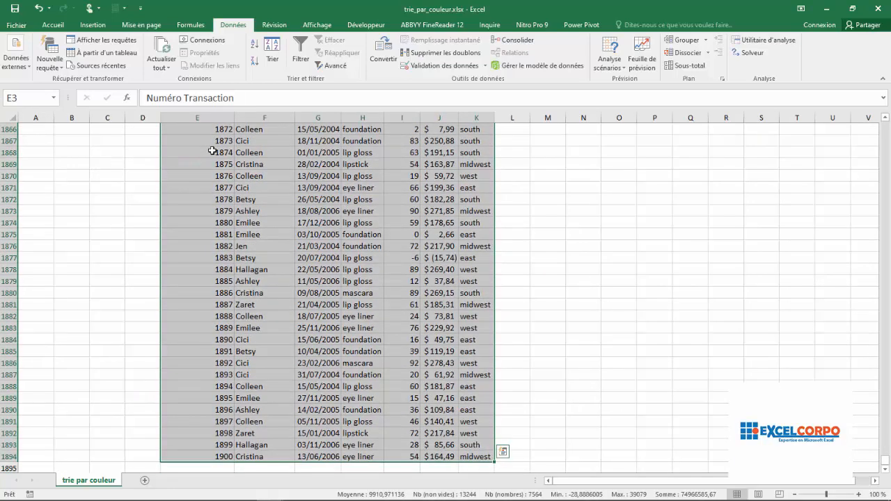
# Set up a custom sort whose first level orders Noms by cell colour (Couleur de cellule) with green on top
pyautogui.click(271, 53)
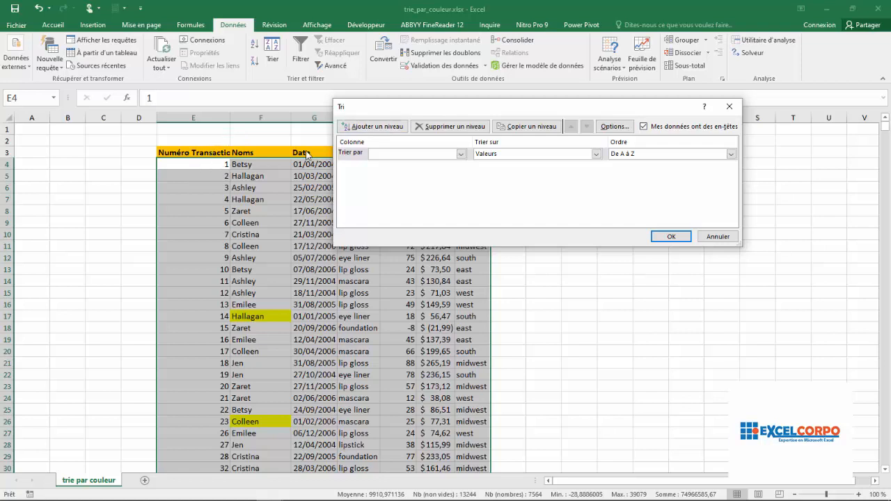
pyautogui.click(461, 154)
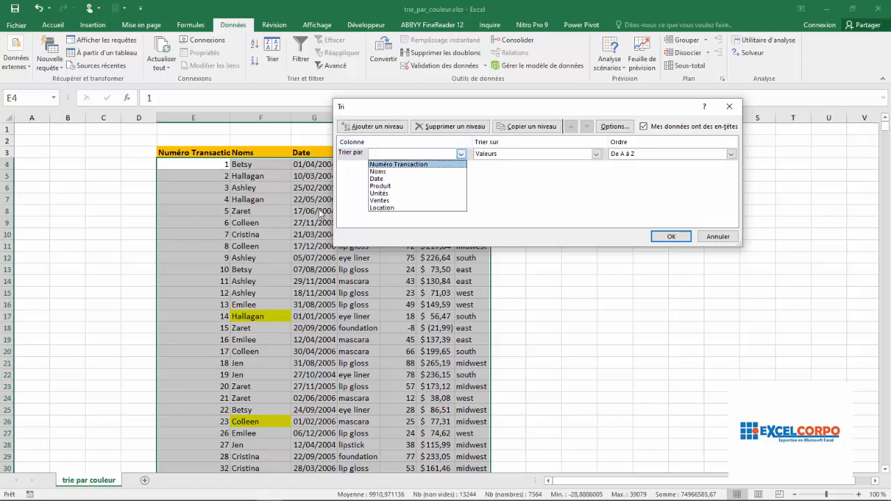
pyautogui.click(385, 171)
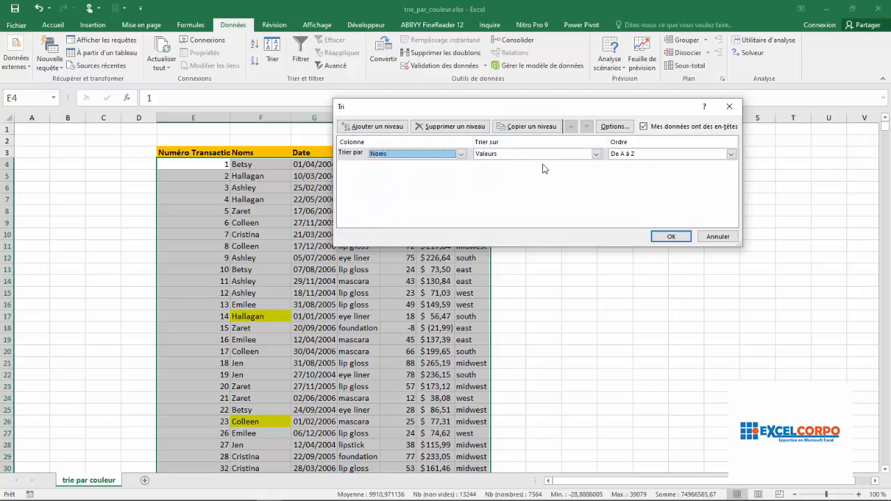
pyautogui.click(596, 155)
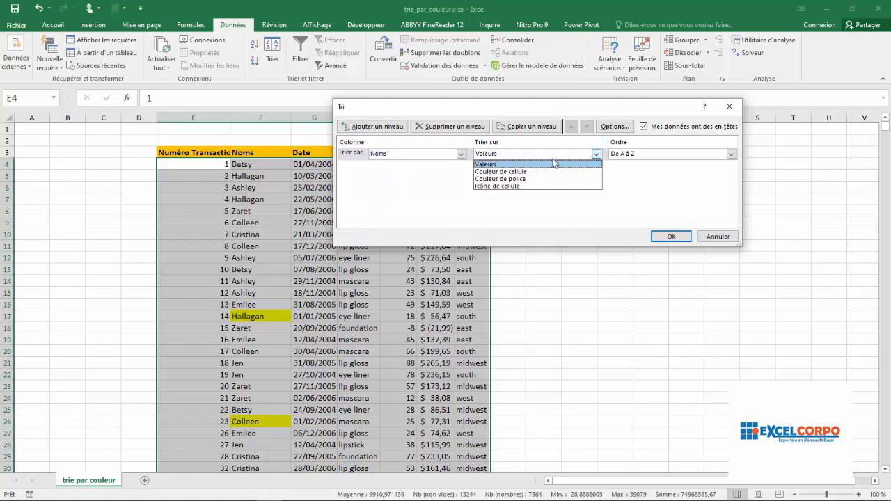
pyautogui.click(527, 174)
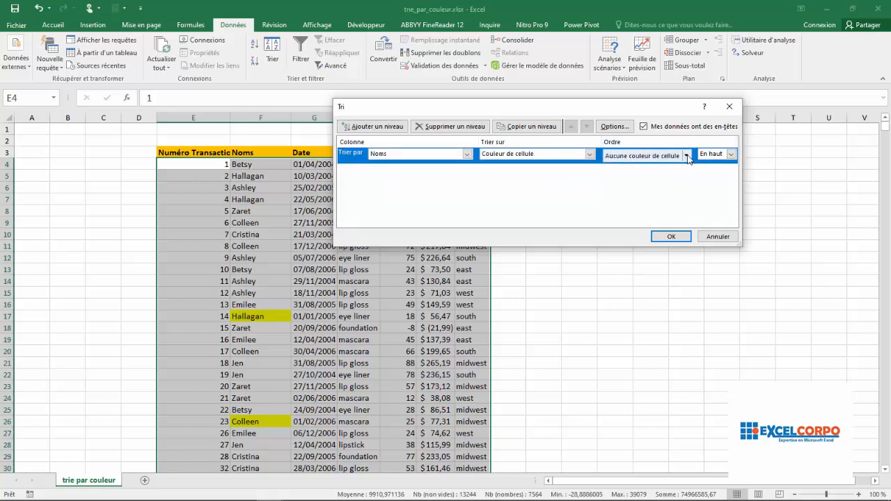
pyautogui.click(686, 156)
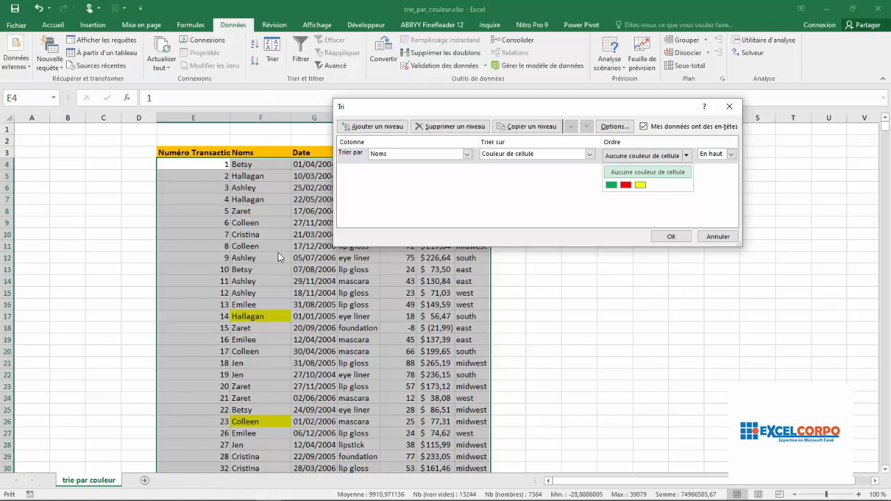
pyautogui.click(614, 186)
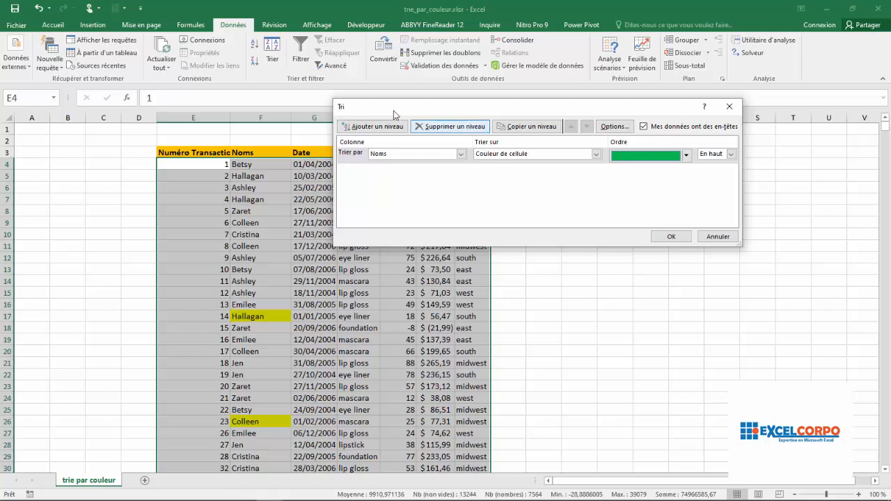
# Add a second sort level on Noms by Couleur de cellule, with yellow on top
pyautogui.click(362, 127)
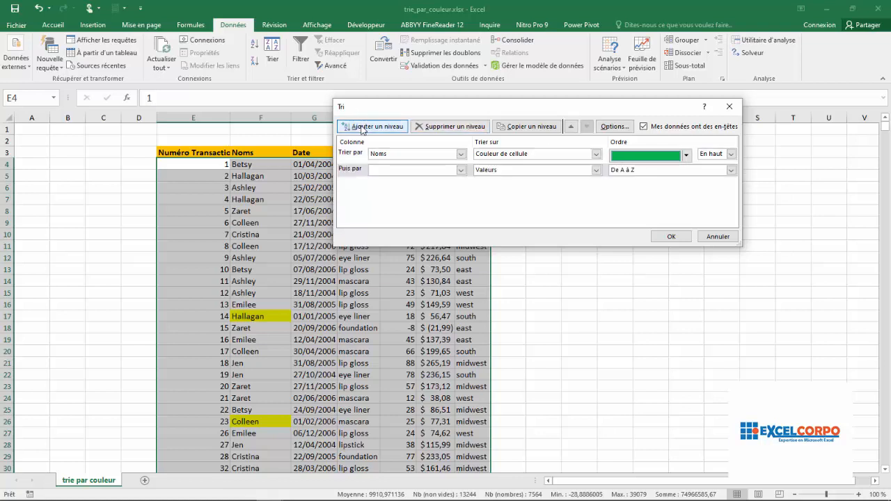
pyautogui.click(461, 171)
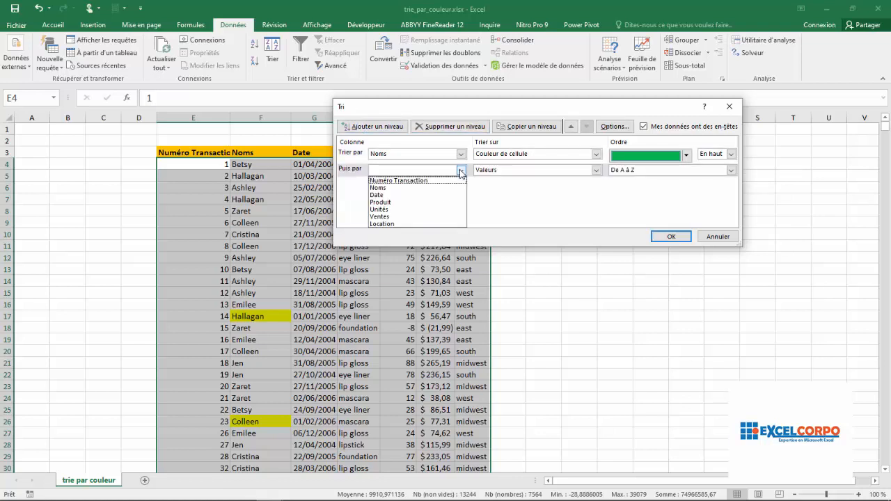
pyautogui.click(386, 188)
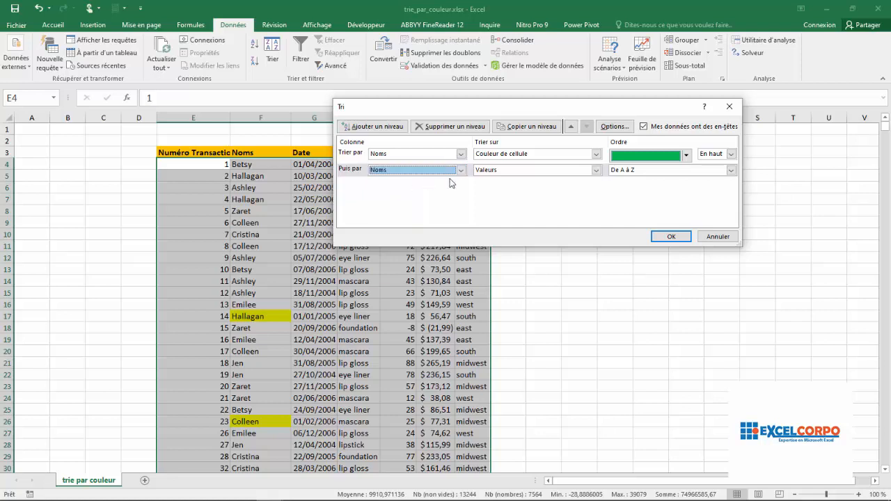
pyautogui.click(596, 171)
pyautogui.click(541, 188)
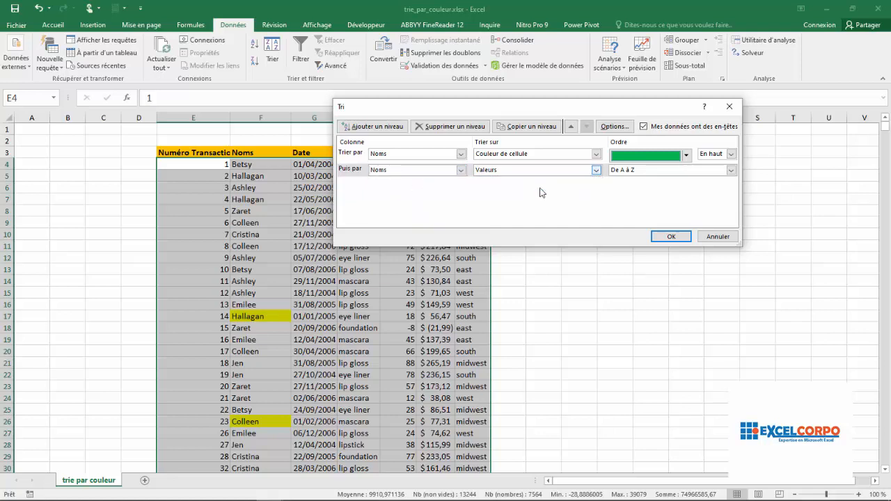
pyautogui.click(686, 172)
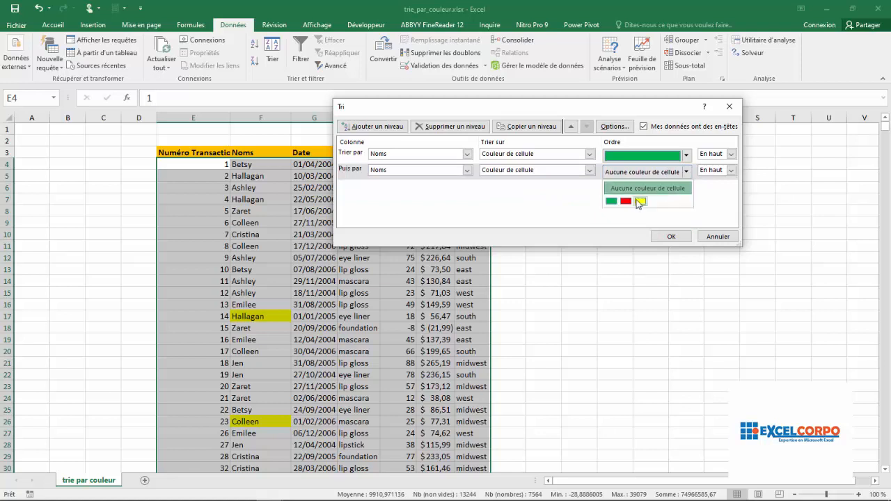
pyautogui.click(640, 202)
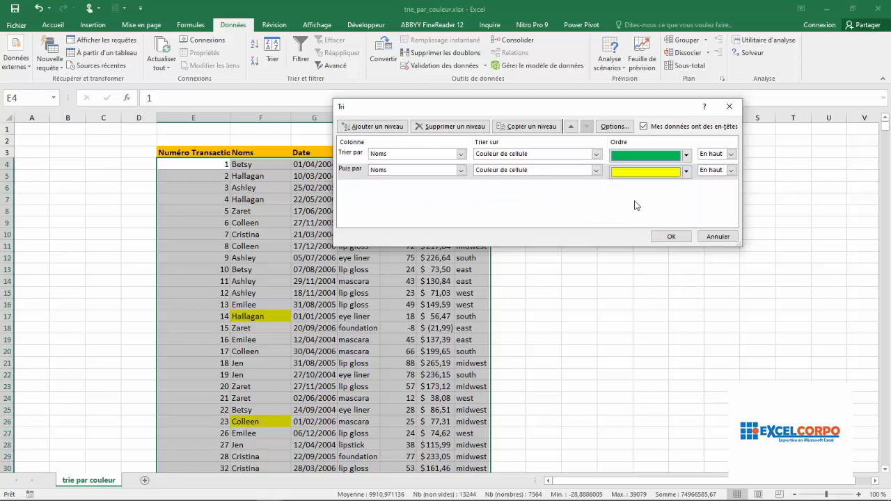
# Add a third sort level on Noms by Couleur de cellule, with red on top
pyautogui.click(367, 127)
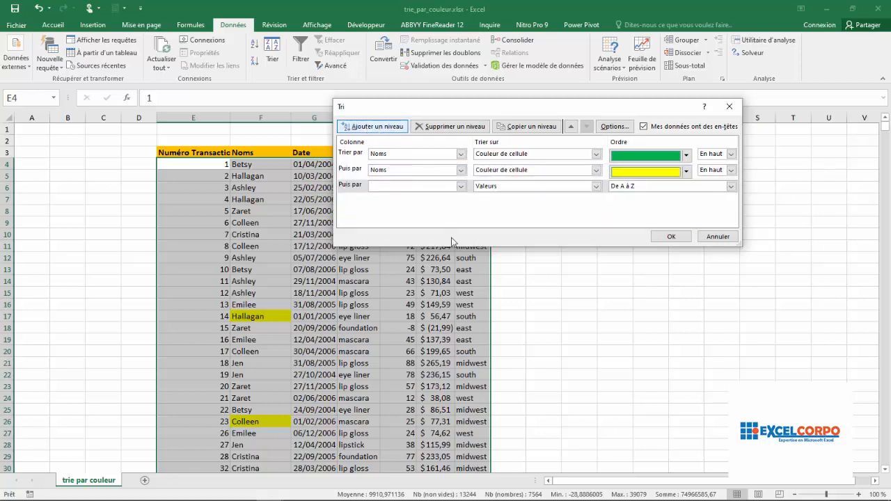
pyautogui.click(460, 187)
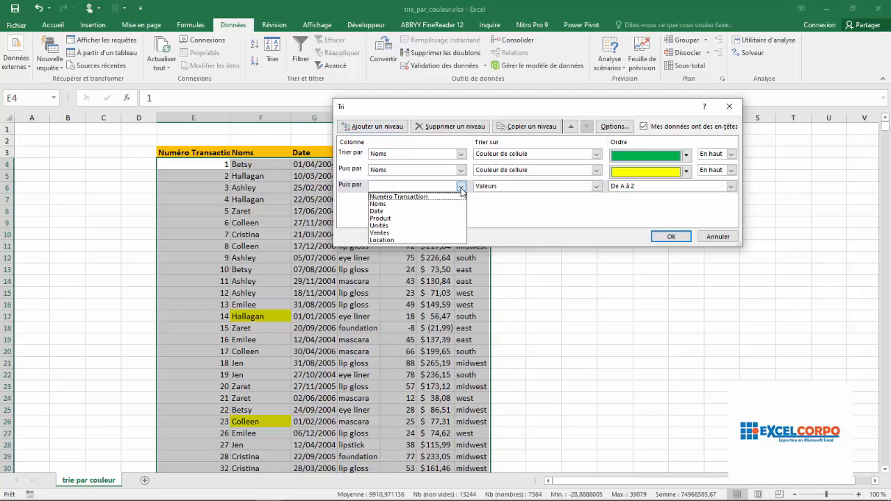
pyautogui.click(381, 203)
pyautogui.click(596, 187)
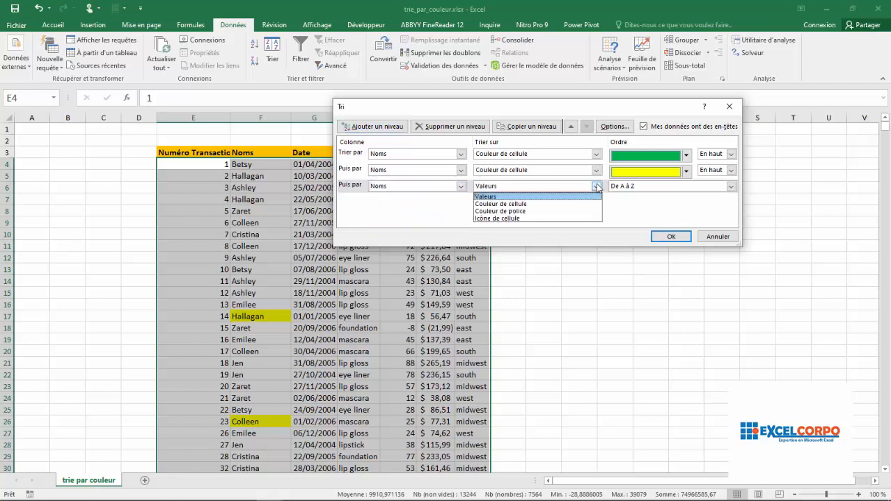
pyautogui.click(509, 204)
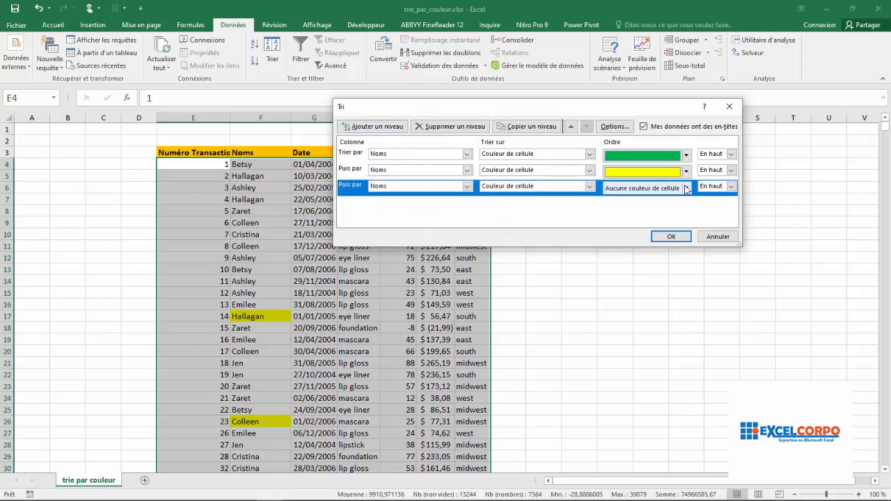
pyautogui.click(686, 188)
pyautogui.click(626, 217)
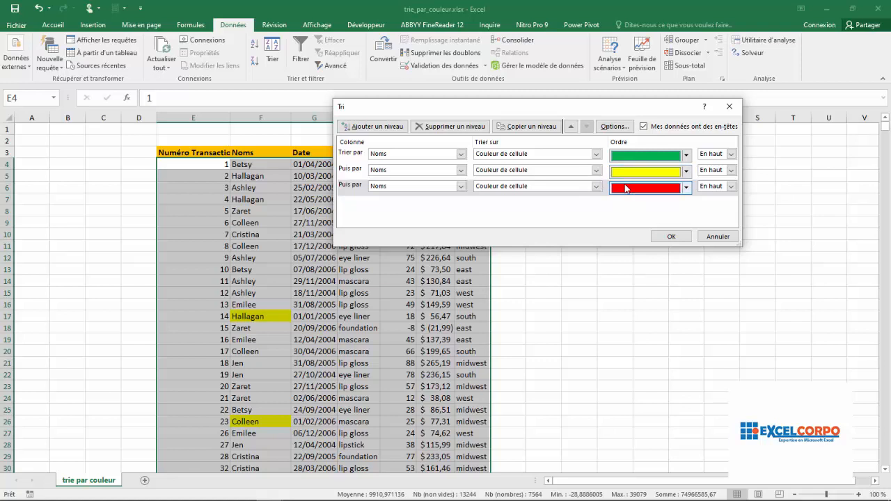
# Apply the three-level cell-colour sort to the table and clear the table selection
pyautogui.click(670, 236)
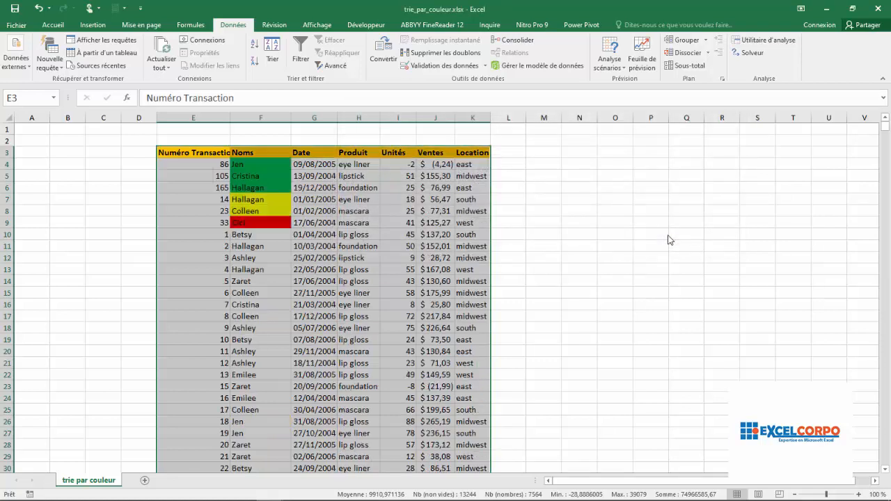
pyautogui.click(312, 211)
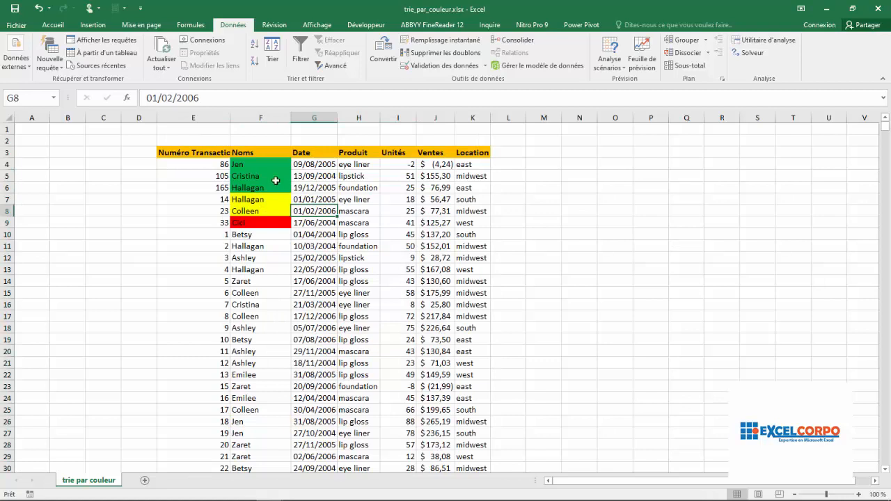
# Examine the order of the green, yellow and red Noms cells in the sorted table, along with their transaction numbers
pyautogui.click(248, 165)
pyautogui.hotkey('ctrl', 'c')
pyautogui.click(248, 174)
pyautogui.press('Escape')
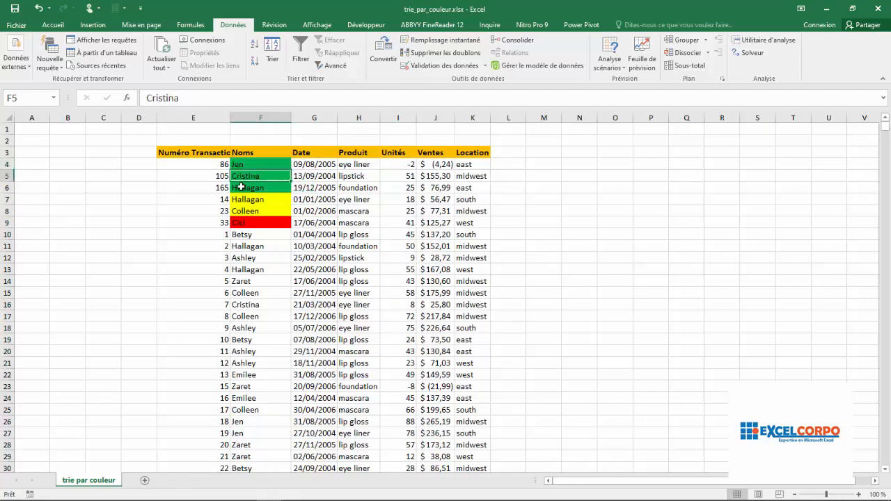
pyautogui.click(246, 188)
pyautogui.click(214, 164)
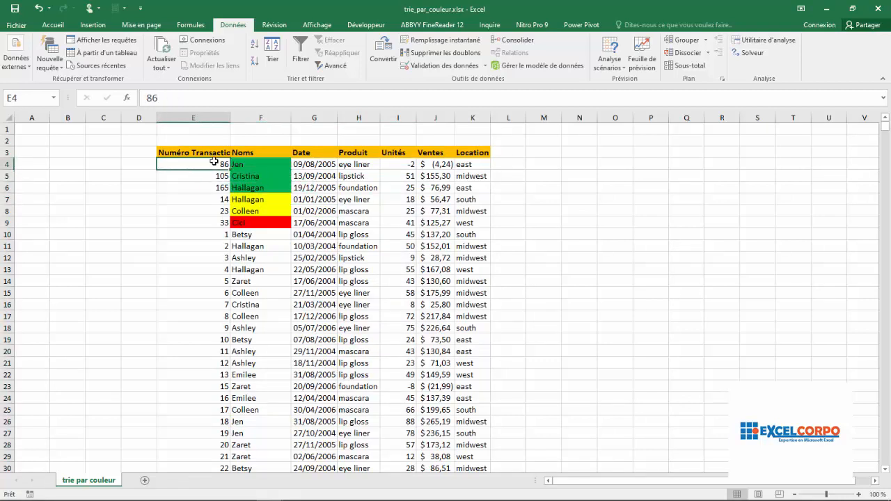
pyautogui.click(210, 176)
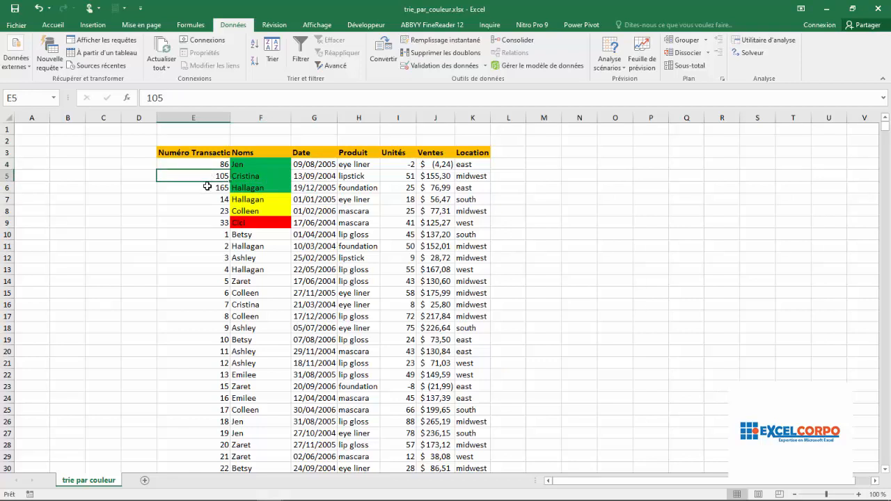
pyautogui.click(206, 188)
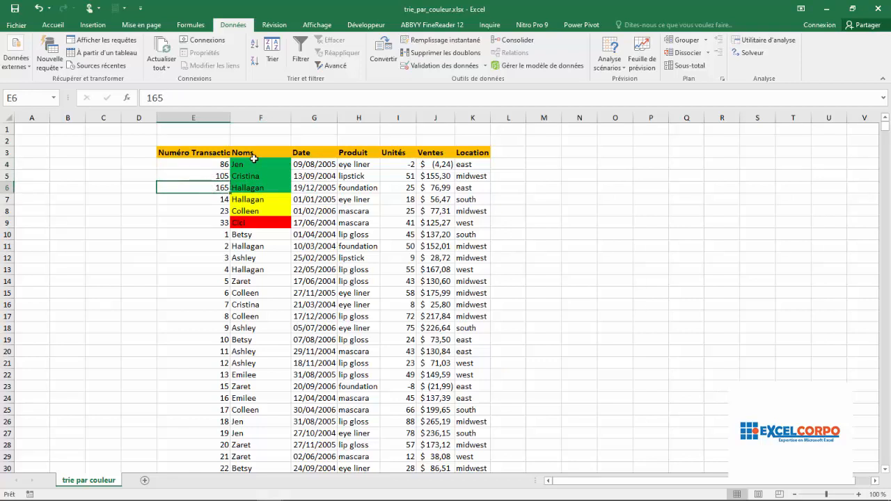
pyautogui.moveTo(253, 162); pyautogui.dragTo(245, 210)
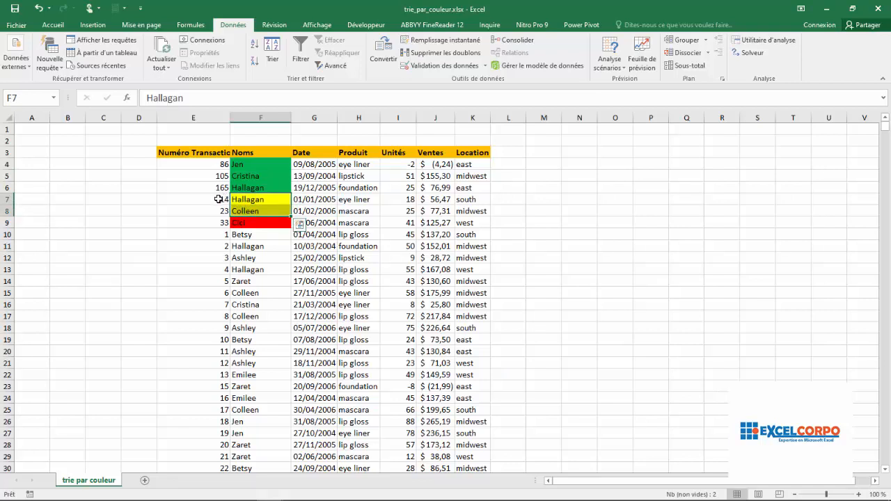
pyautogui.moveTo(217, 199); pyautogui.dragTo(248, 210)
pyautogui.click(249, 209)
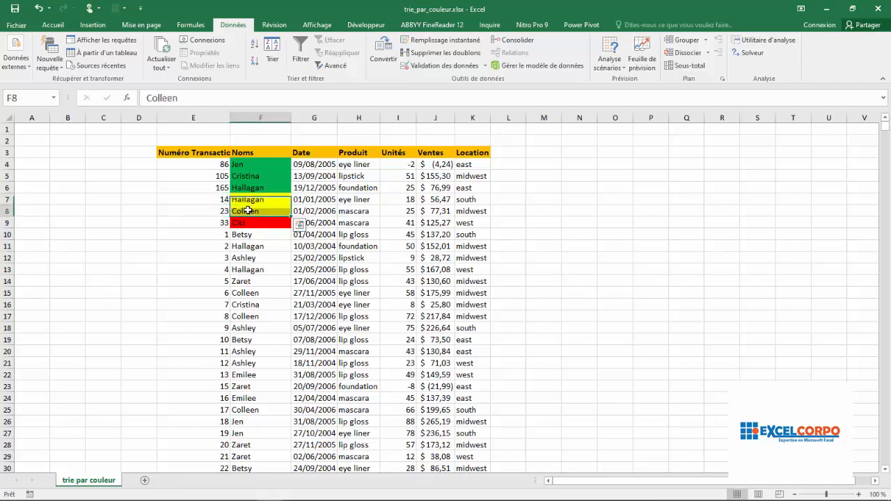
pyautogui.click(251, 220)
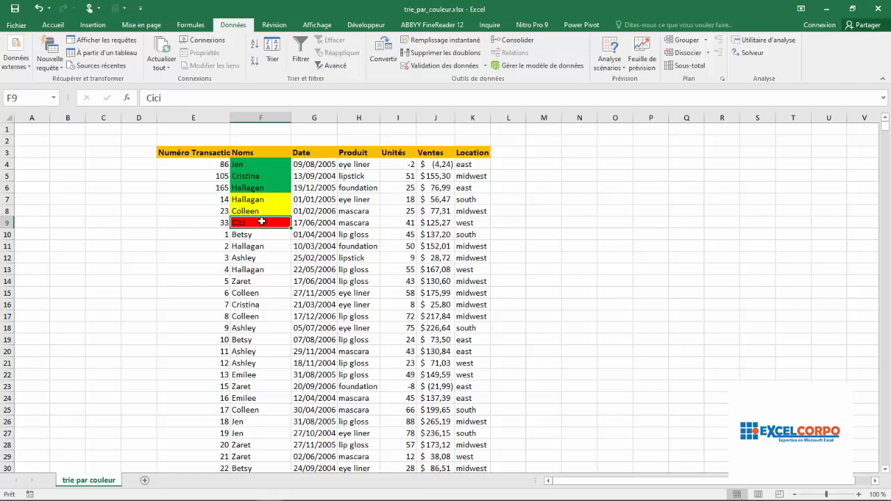
pyautogui.click(342, 220)
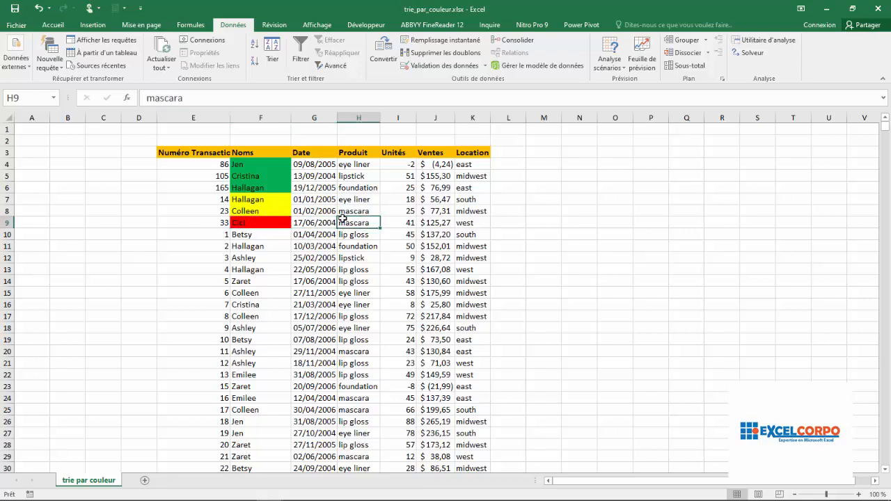